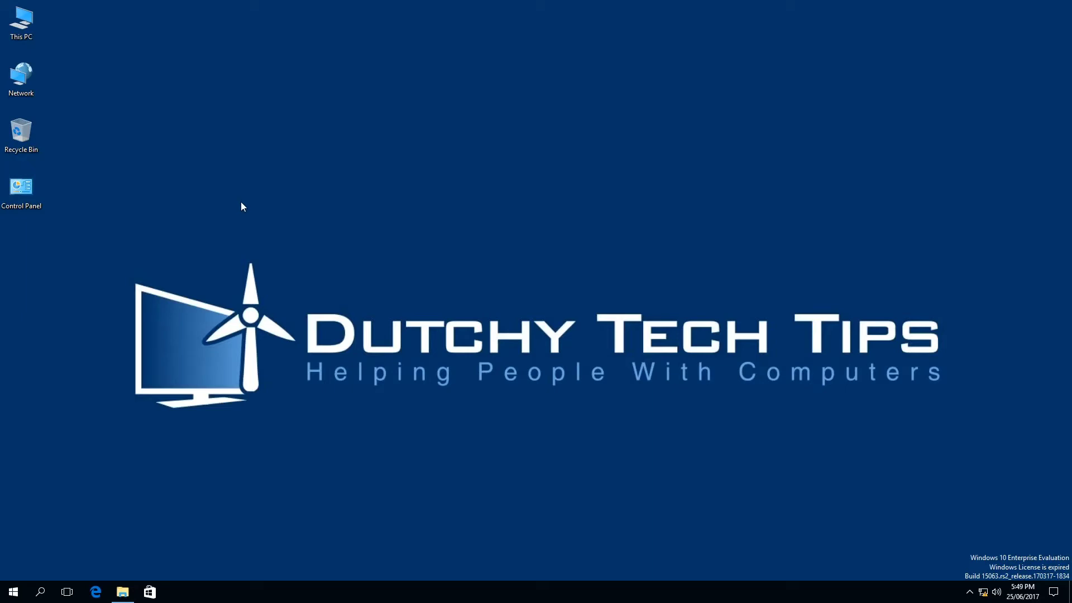
Step: Navigate from Start through Settings and Accounts to the Family & other people page
{"action": "left_click", "coordinate": [13, 592]}
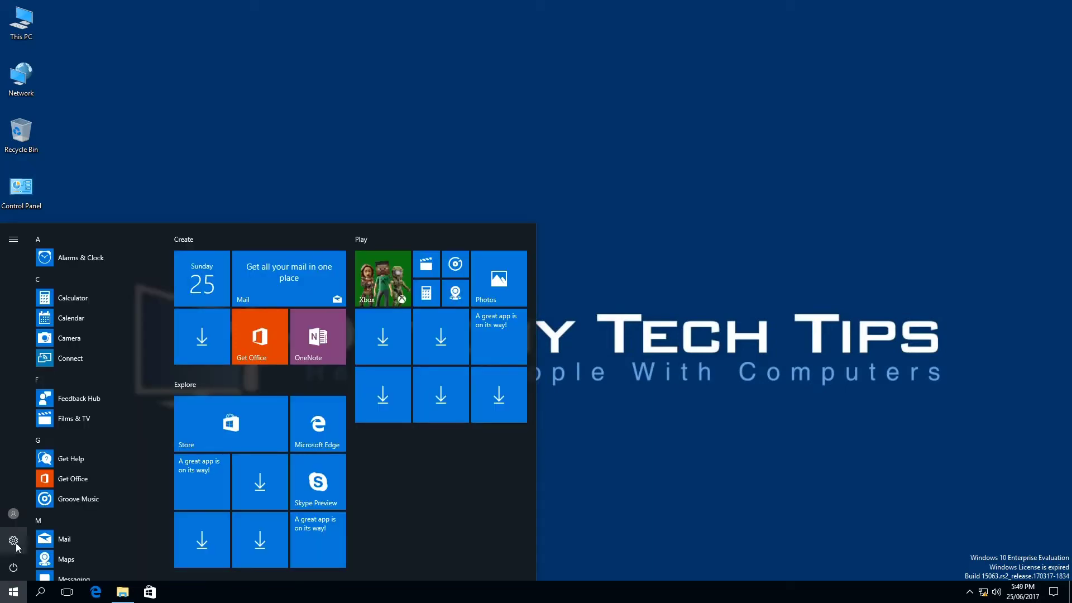
{"action": "left_click", "coordinate": [13, 540]}
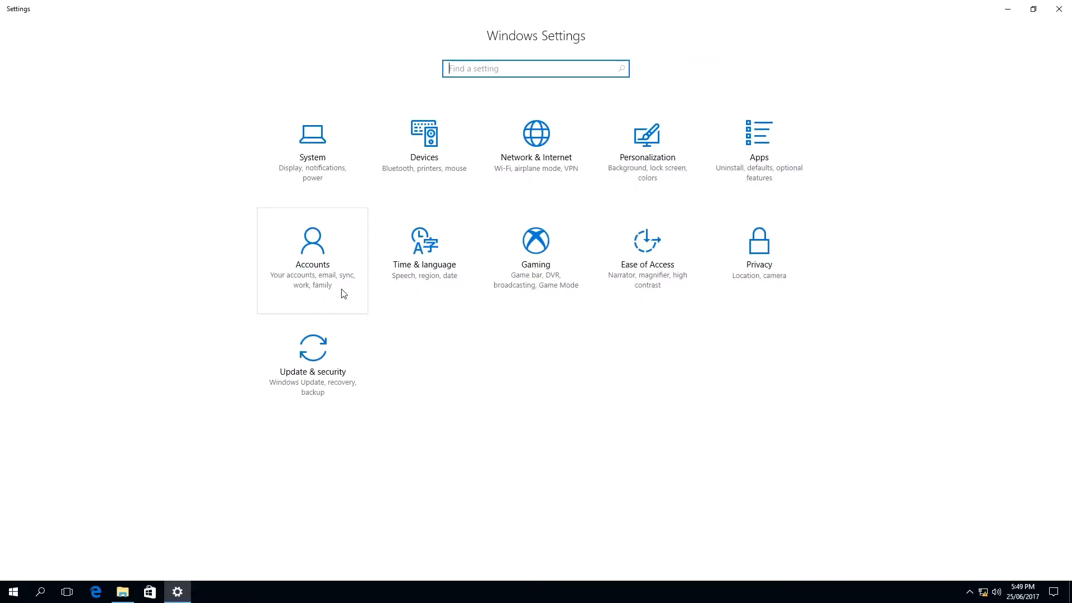
{"action": "left_click", "coordinate": [324, 255]}
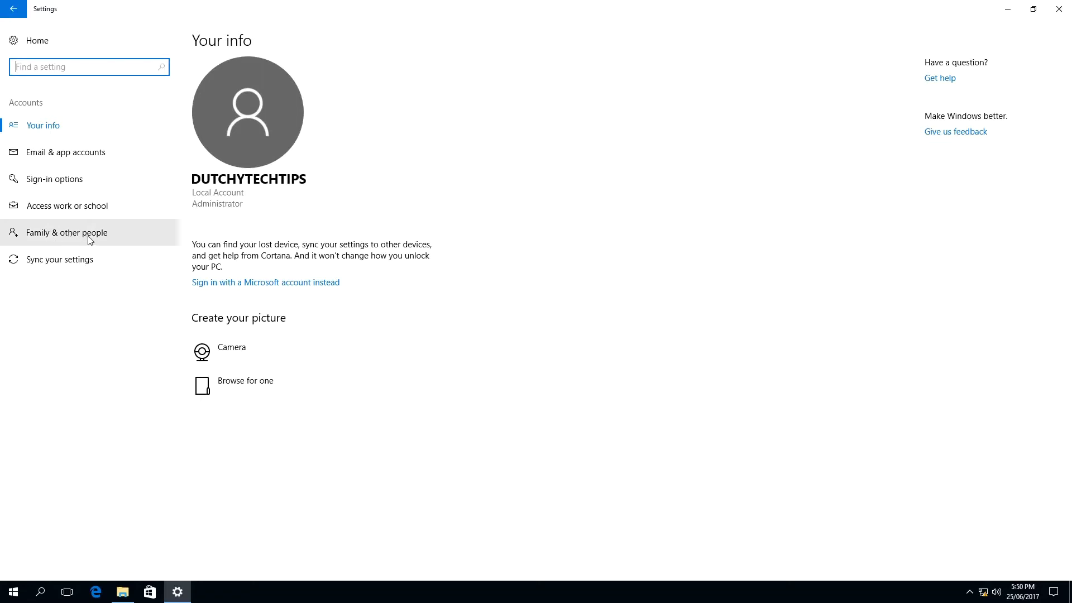
{"action": "left_click", "coordinate": [105, 234]}
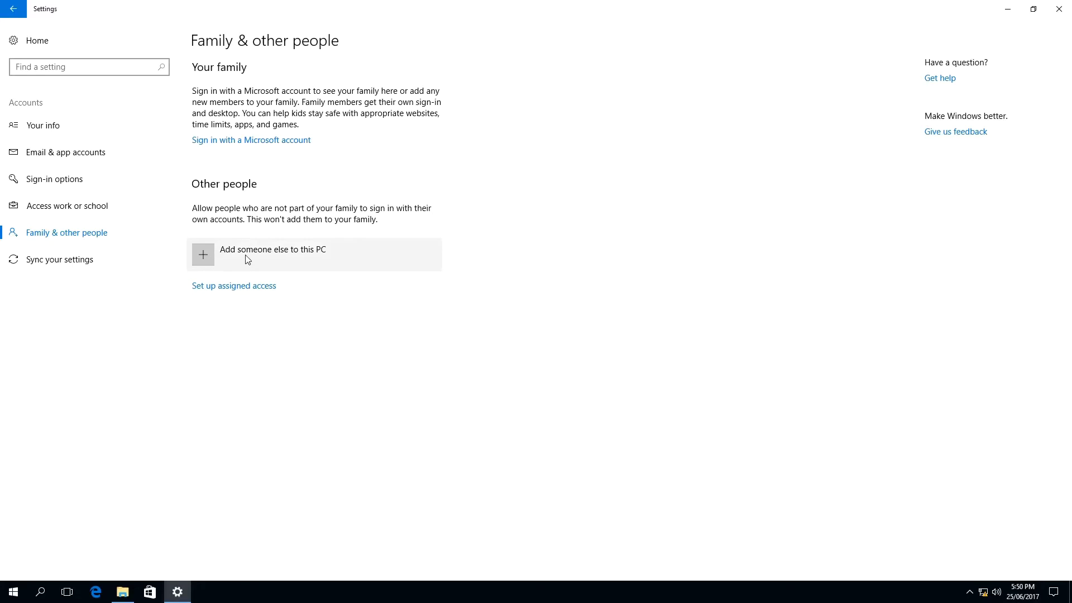
Step: Add another person to this PC as local user John.S with a password and hint
{"action": "left_click", "coordinate": [261, 260]}
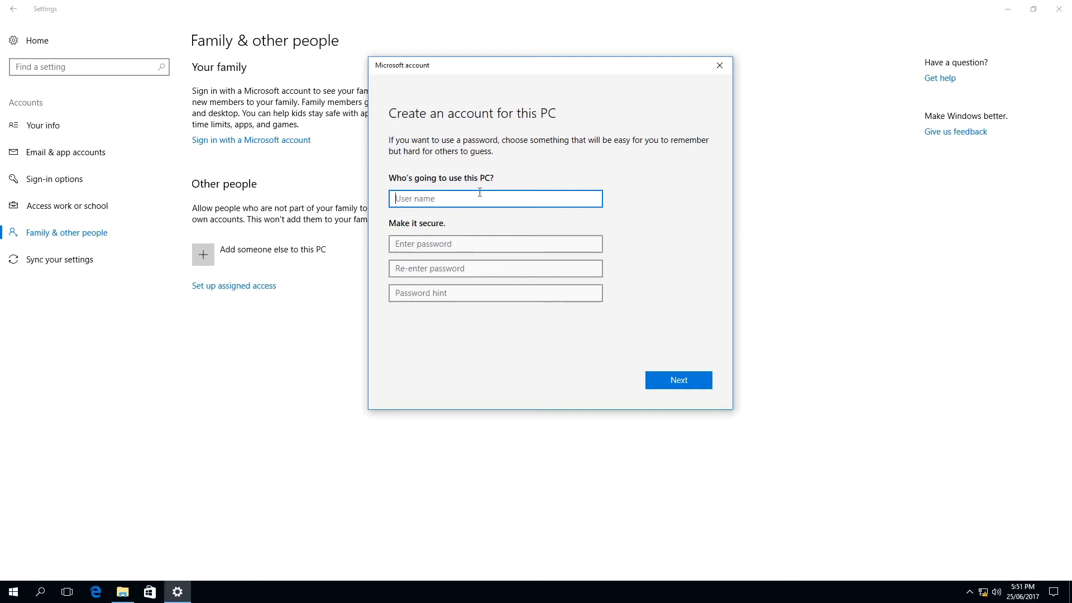
{"action": "type", "text": "John.S"}
{"action": "left_click", "coordinate": [425, 255]}
{"action": "left_click", "coordinate": [425, 244]}
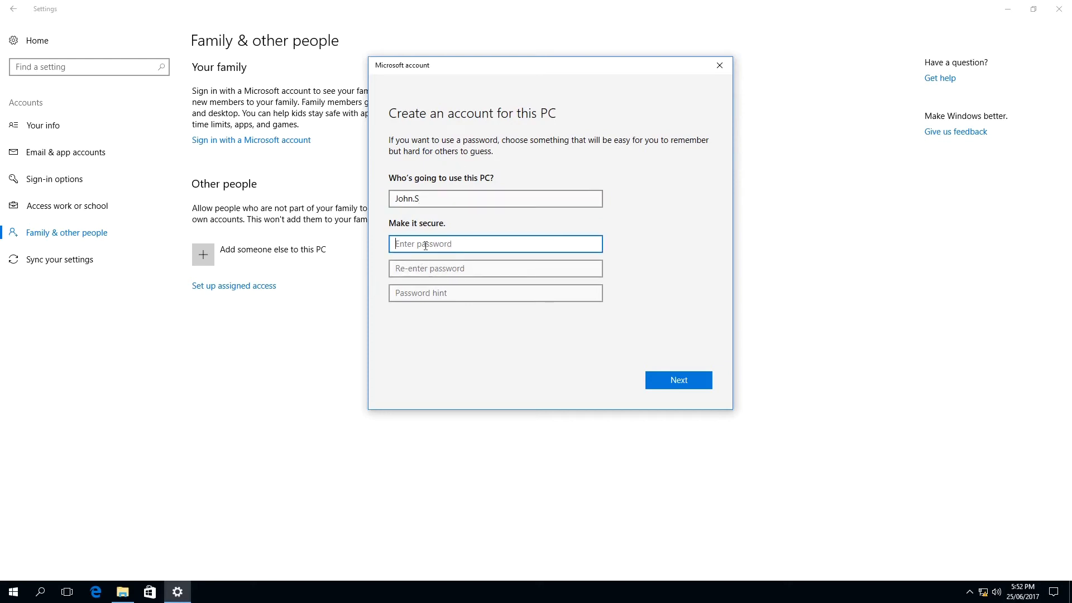
{"action": "left_click", "coordinate": [423, 268]}
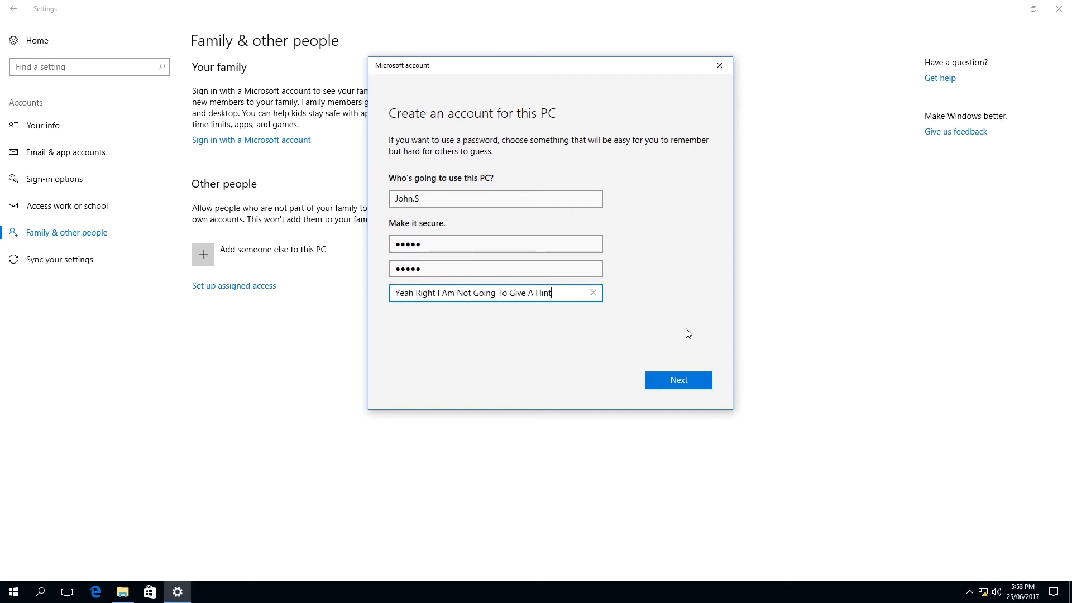
{"action": "left_click", "coordinate": [686, 383]}
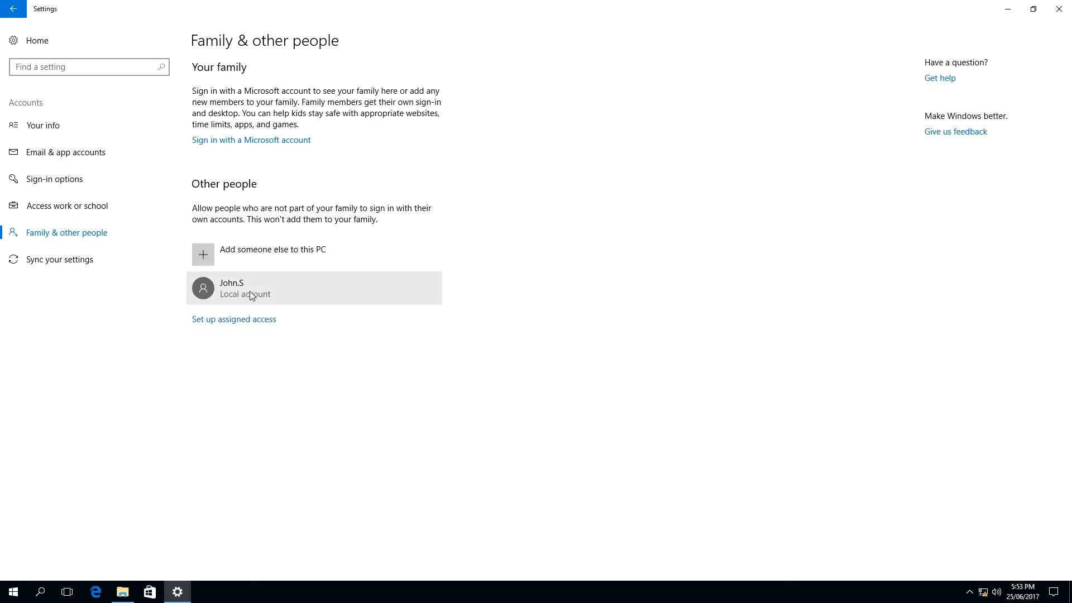
{"action": "left_click", "coordinate": [226, 293]}
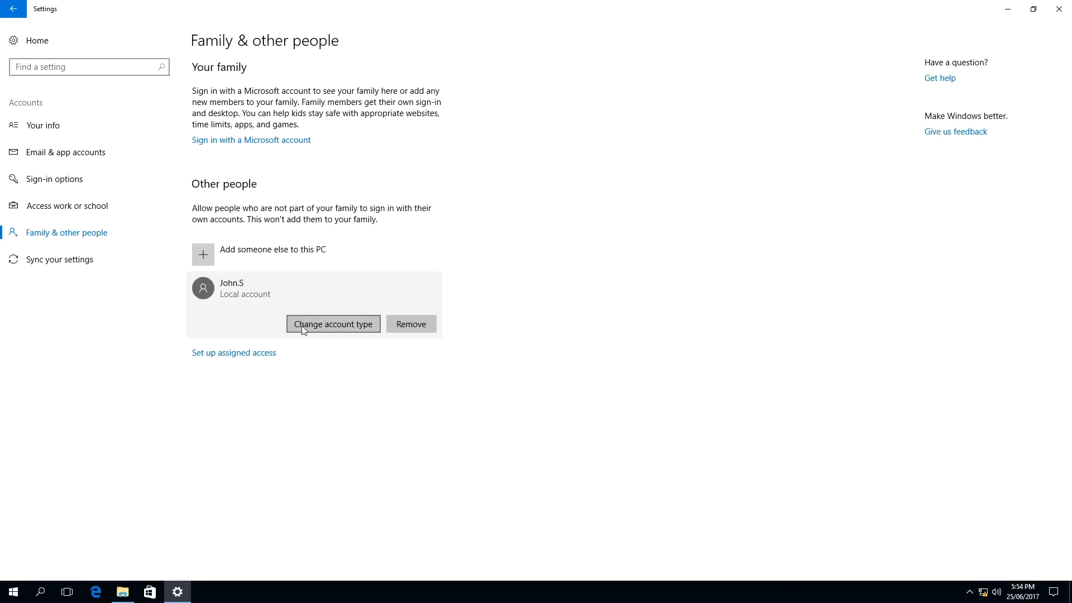
Step: Change the John.S account type from Standard User to Administrator
{"action": "left_click", "coordinate": [350, 326]}
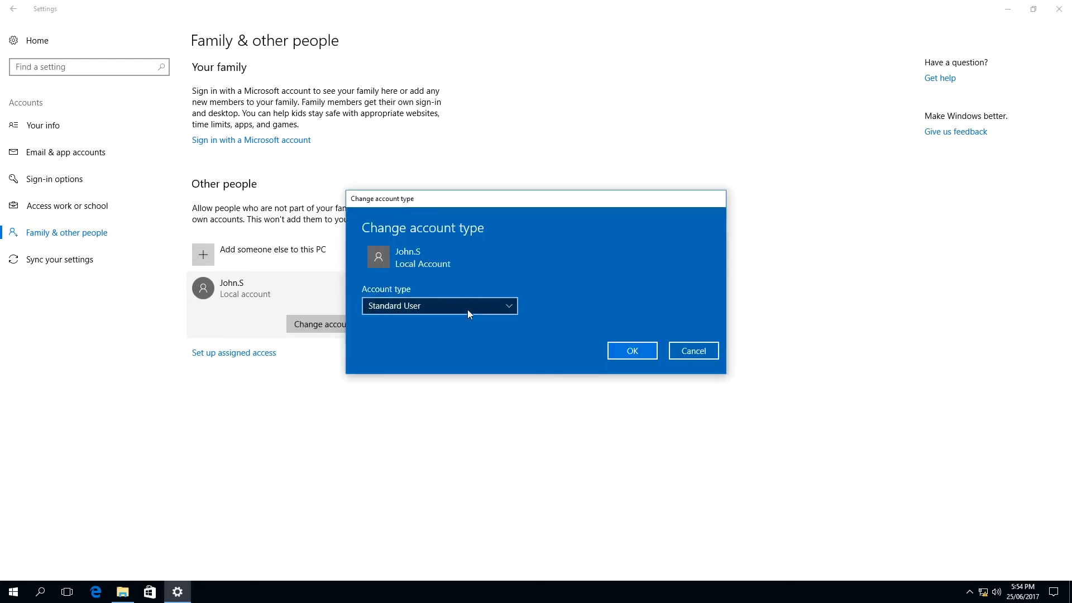
{"action": "left_click", "coordinate": [468, 309]}
{"action": "left_click", "coordinate": [405, 287]}
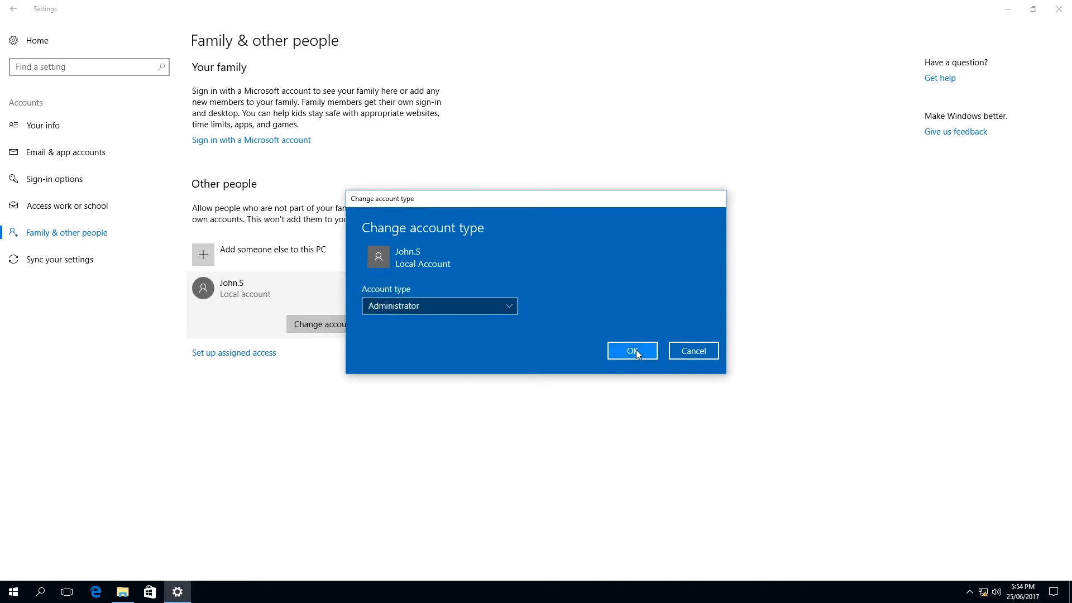
{"action": "left_click", "coordinate": [632, 350]}
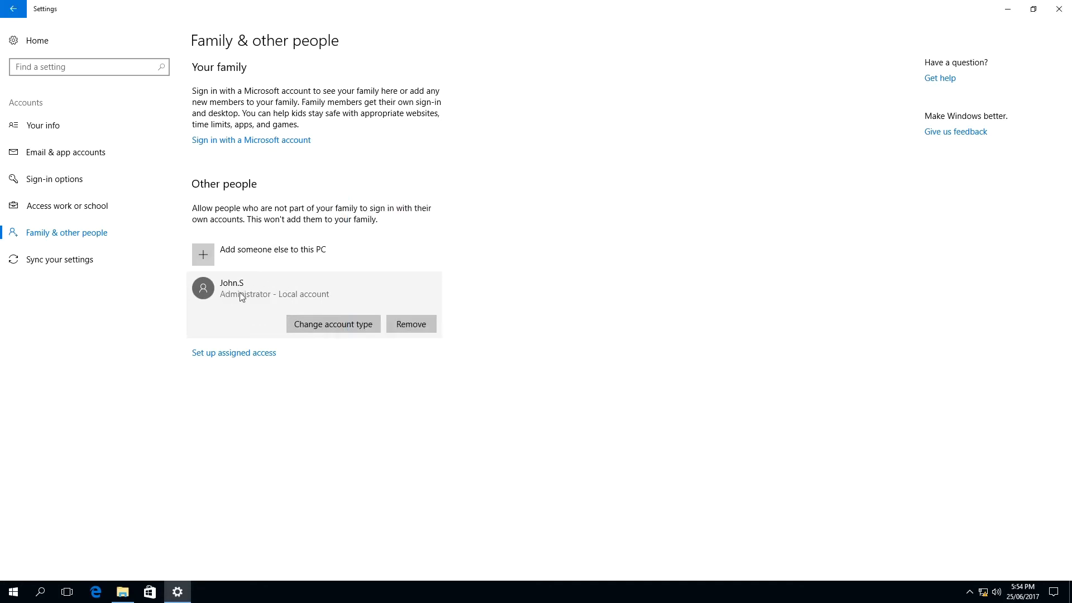